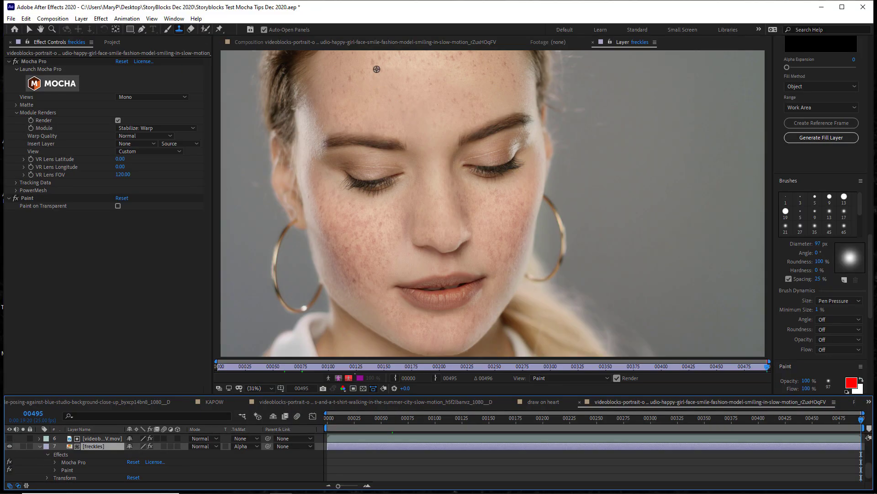
- Show the full freckled-portrait composition in the viewer instead of the freckles layer
{"action": "left_click", "coordinate": [376, 69], "text": "alt"}
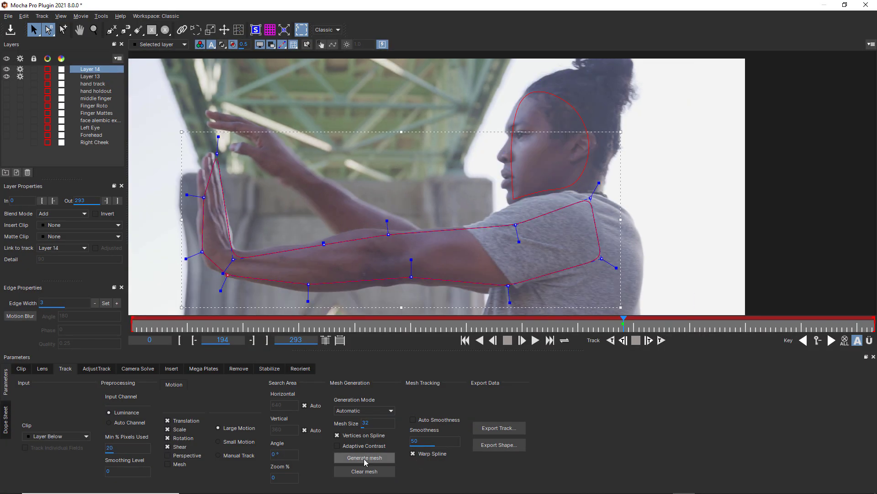
- Generate the arm mesh, then outline the man's face and give it a uniform mesh
{"action": "left_click", "coordinate": [365, 458]}
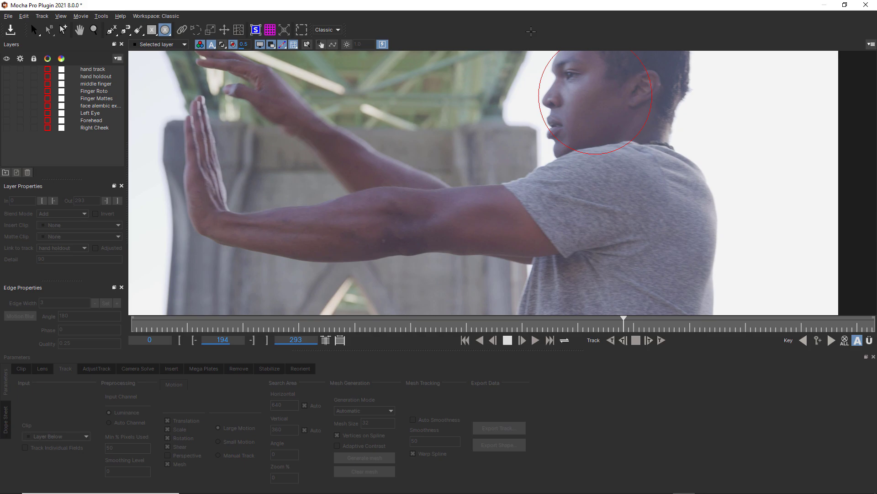
{"action": "left_click_drag", "start_coordinate": [531, 31], "coordinate": [526, 26]}
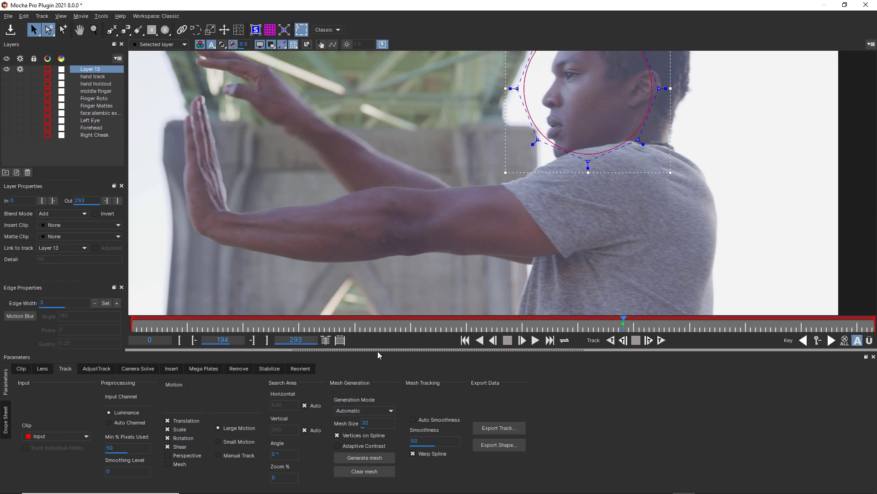
{"action": "left_click", "coordinate": [349, 426]}
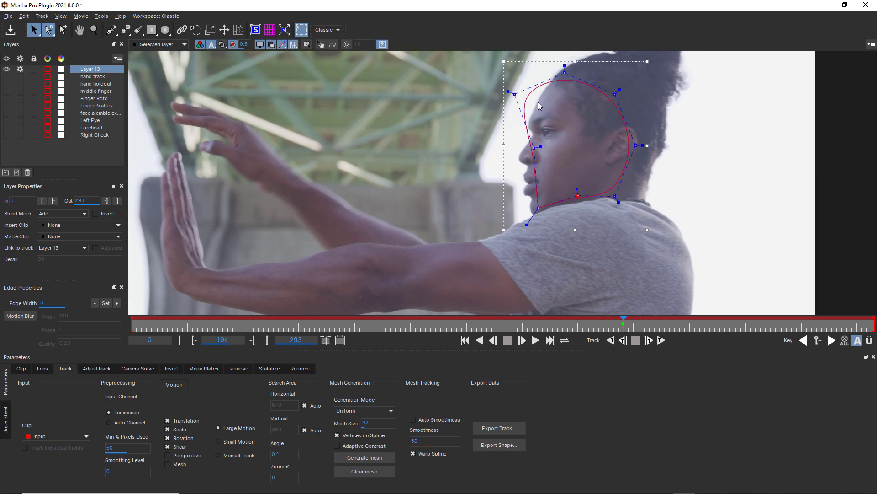
{"action": "left_click", "coordinate": [362, 458]}
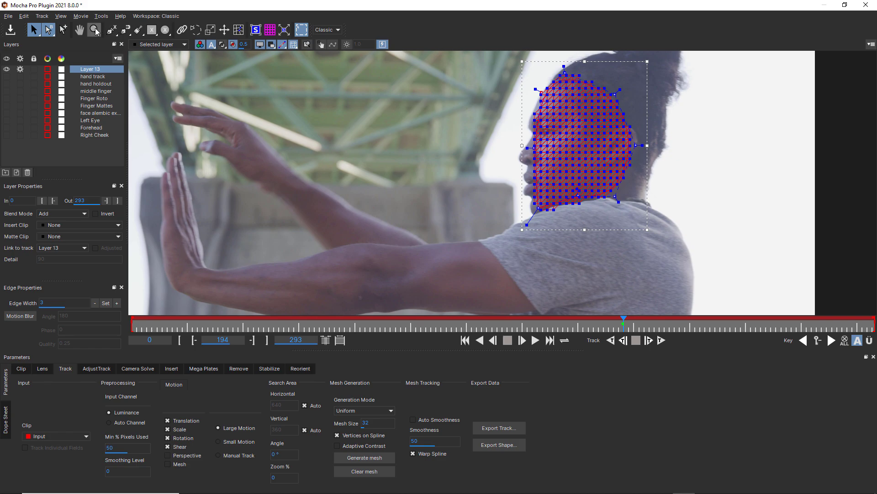
- Draw a new closed shape along the raised arm with mesh generation set to Automatic
{"action": "left_click_drag", "start_coordinate": [383, 153], "coordinate": [381, 190]}
{"action": "left_click", "coordinate": [111, 30]}
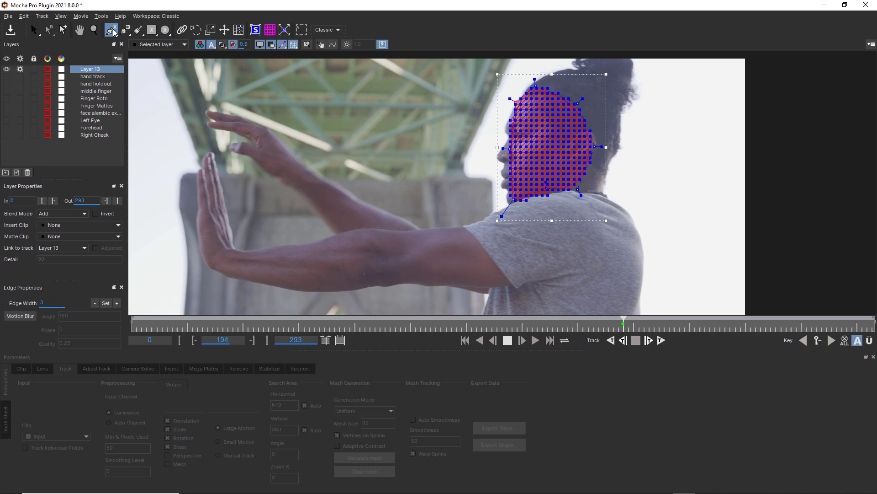
{"action": "left_click", "coordinate": [217, 153]}
{"action": "left_click", "coordinate": [227, 203]}
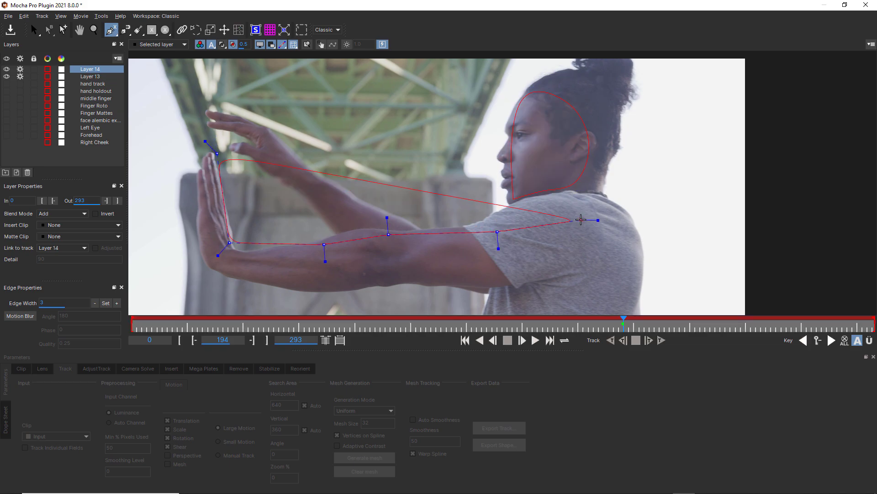
{"action": "right_click", "coordinate": [203, 200]}
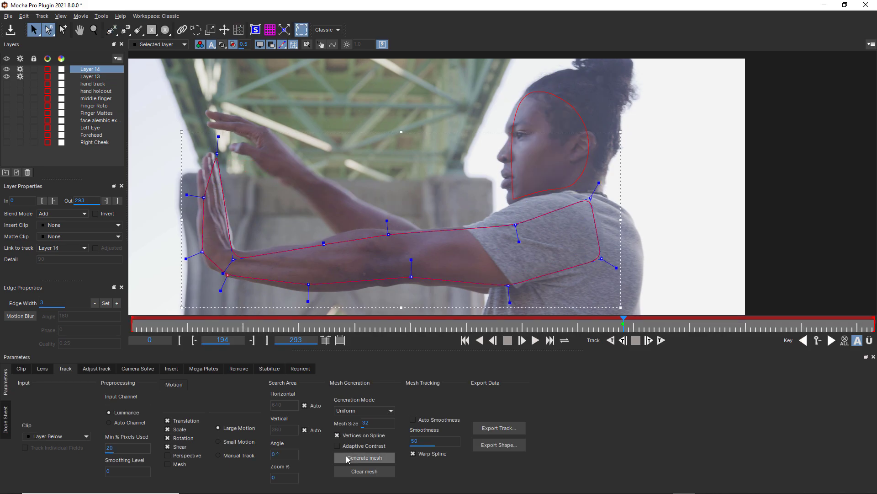
{"action": "left_click", "coordinate": [348, 418]}
- Generate an automatic triangle mesh inside the new arm shape
{"action": "left_click", "coordinate": [364, 458]}
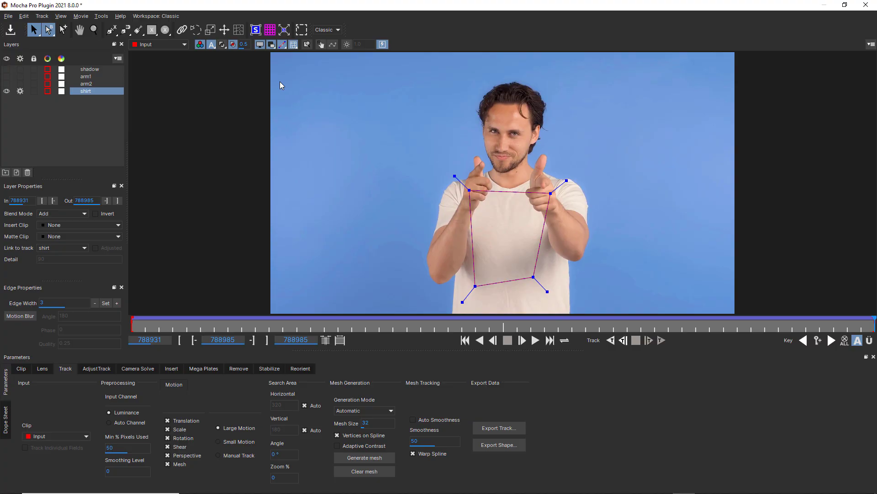
- Generate a uniform mesh over the shirt shape and track it forward through the clip
{"action": "left_click", "coordinate": [376, 411]}
{"action": "left_click", "coordinate": [365, 427]}
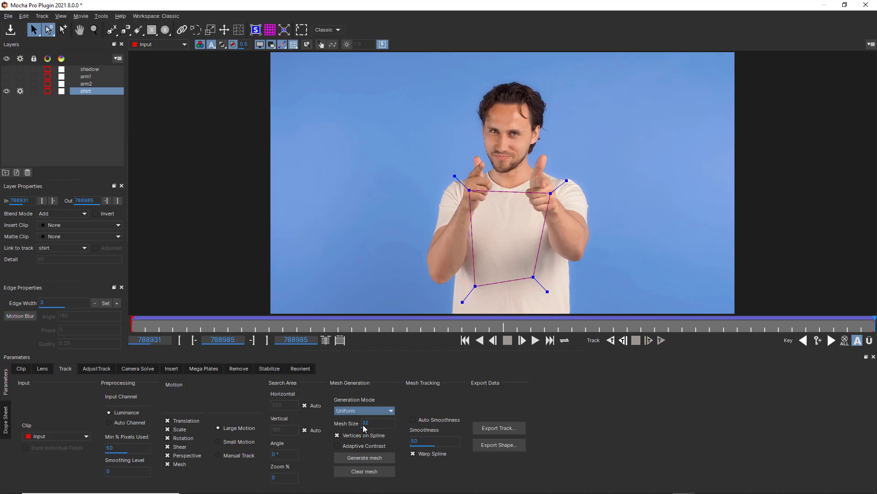
{"action": "left_click", "coordinate": [363, 457]}
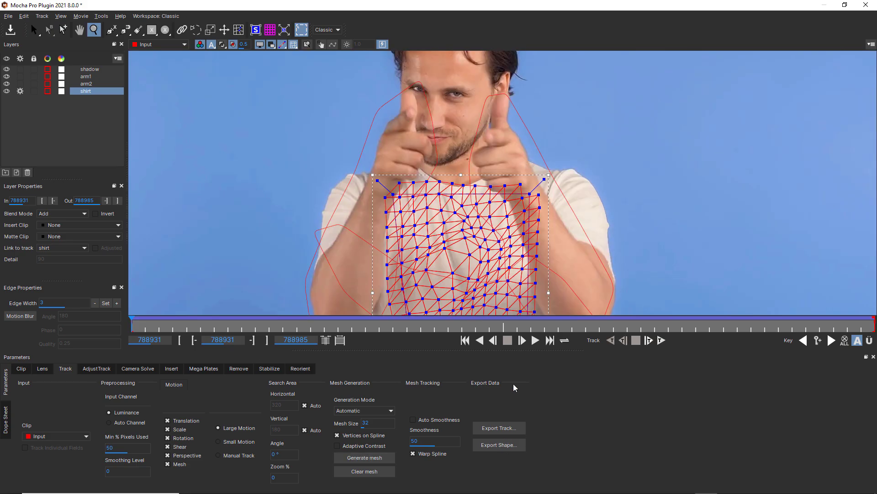
{"action": "key", "text": "t"}
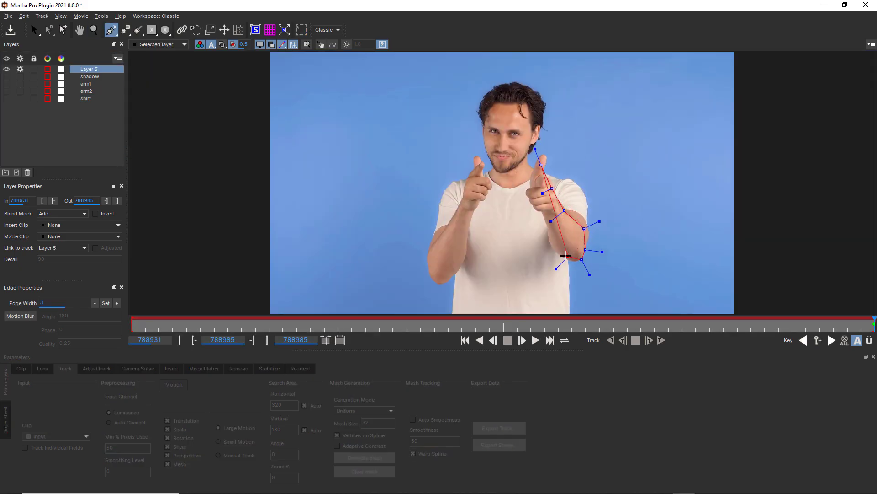
- Close the hand shape, give it an automatic mesh, then regenerate it with Adaptive Contrast on
{"action": "right_click", "coordinate": [531, 189]}
{"action": "key", "text": "s"}
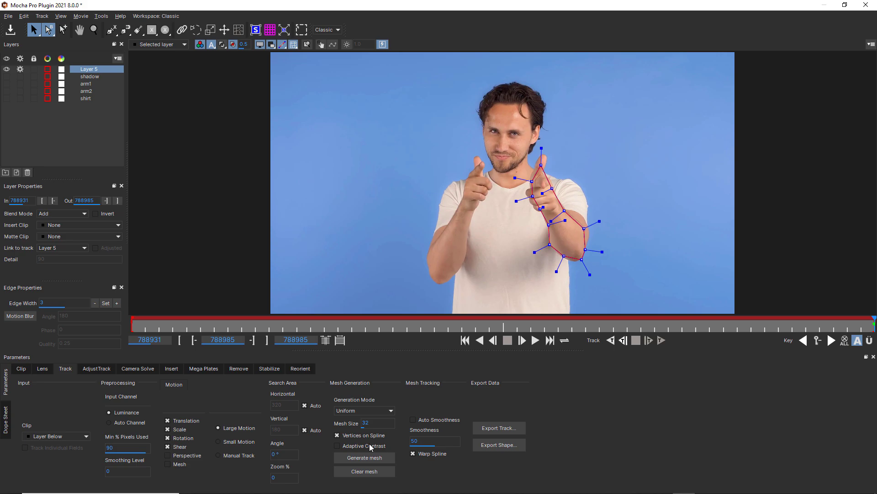
{"action": "left_click", "coordinate": [363, 410]}
{"action": "left_click", "coordinate": [345, 420]}
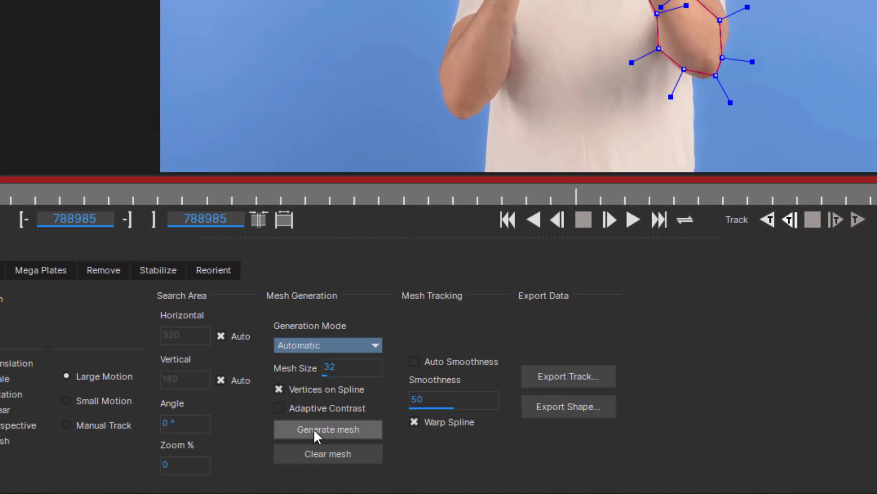
{"action": "left_click", "coordinate": [313, 429]}
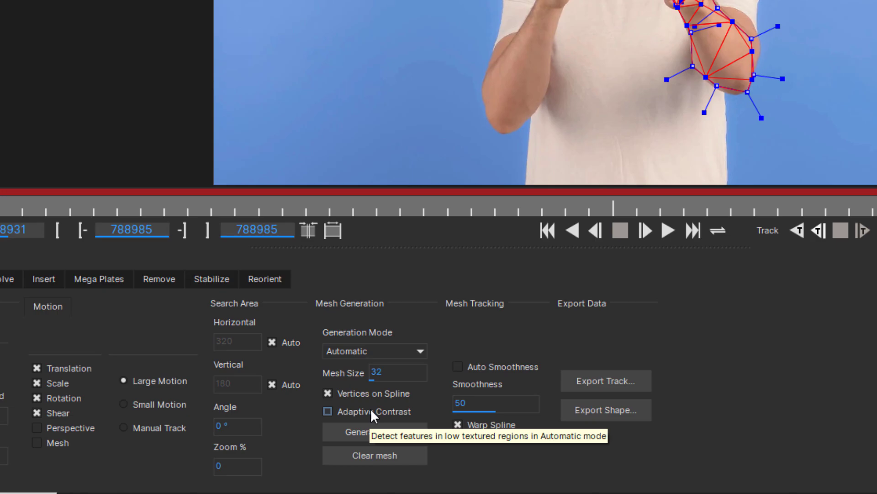
{"action": "left_click", "coordinate": [363, 446]}
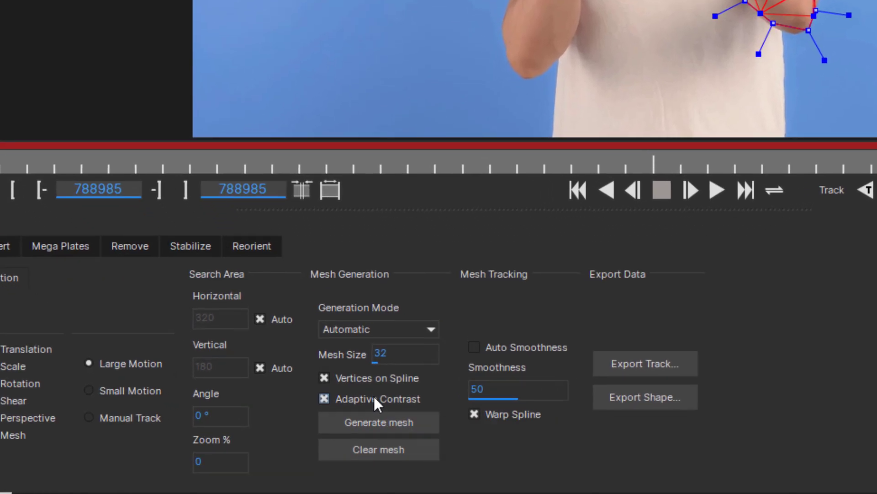
{"action": "left_click", "coordinate": [383, 422]}
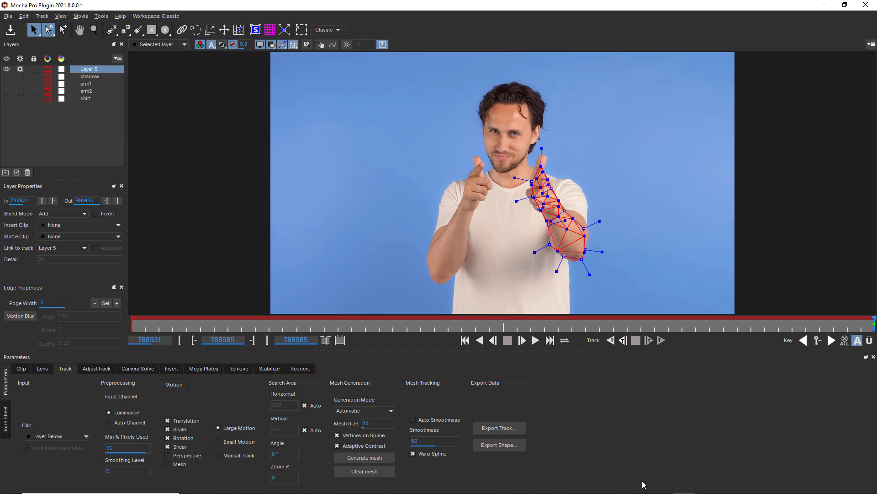
- Track the hand shape backward through the clip and zoom in on the meshed arm
{"action": "key", "text": "shift+t"}
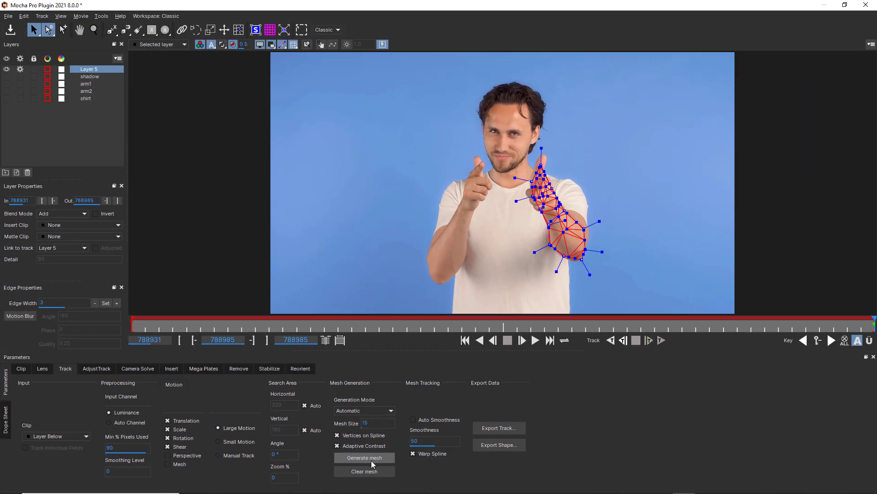
{"action": "key", "text": "z"}
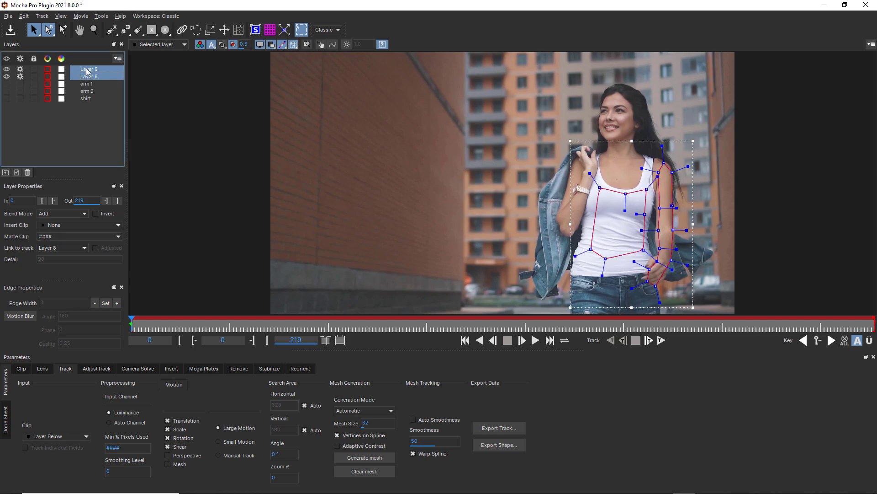
- Delete Layers 8 and 9, select arm 1, arm 2 and shirt, and track the shirt mesh forward
{"action": "left_click", "coordinate": [27, 173]}
{"action": "left_click", "coordinate": [87, 71]}
{"action": "left_click", "coordinate": [7, 69]}
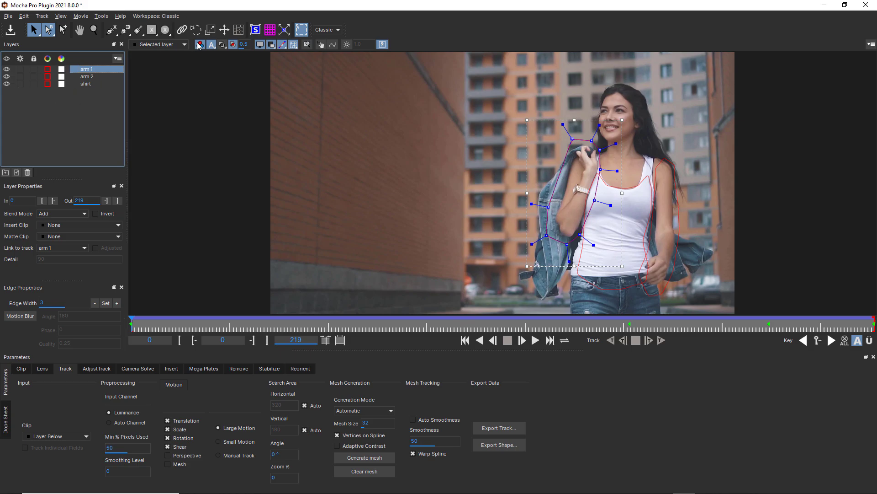
{"action": "left_click", "coordinate": [222, 45]}
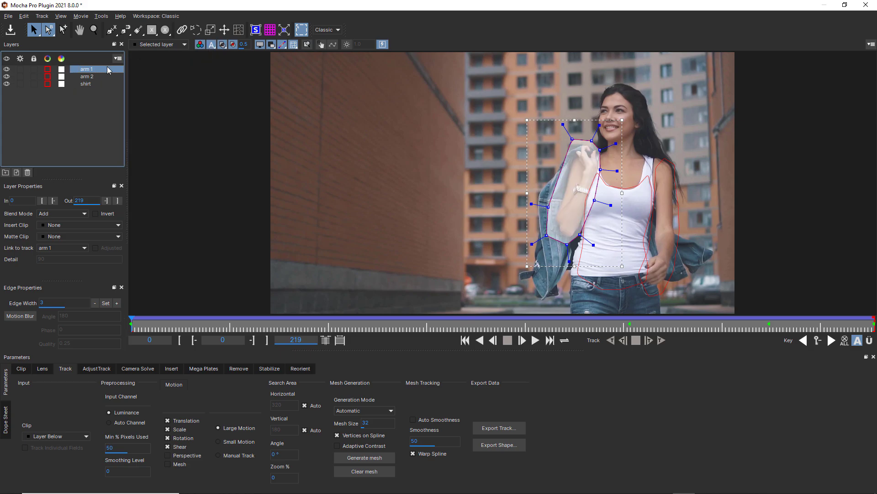
{"action": "left_click", "coordinate": [85, 77]}
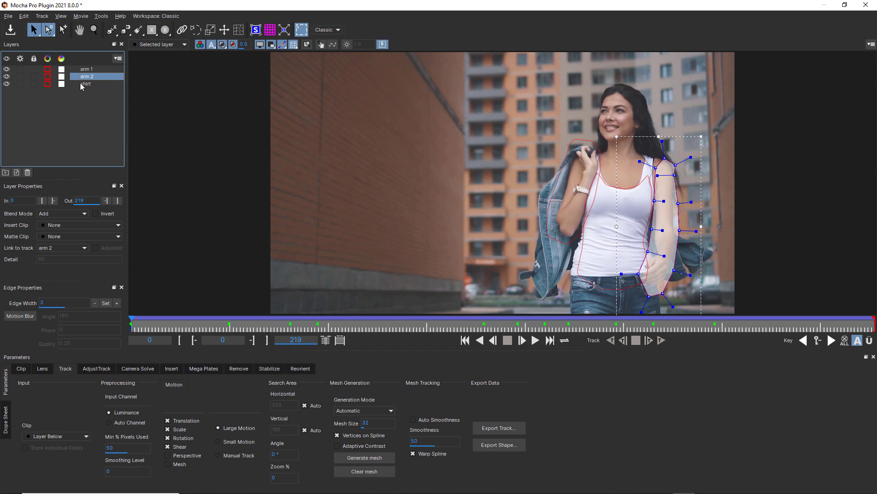
{"action": "left_click", "coordinate": [82, 84]}
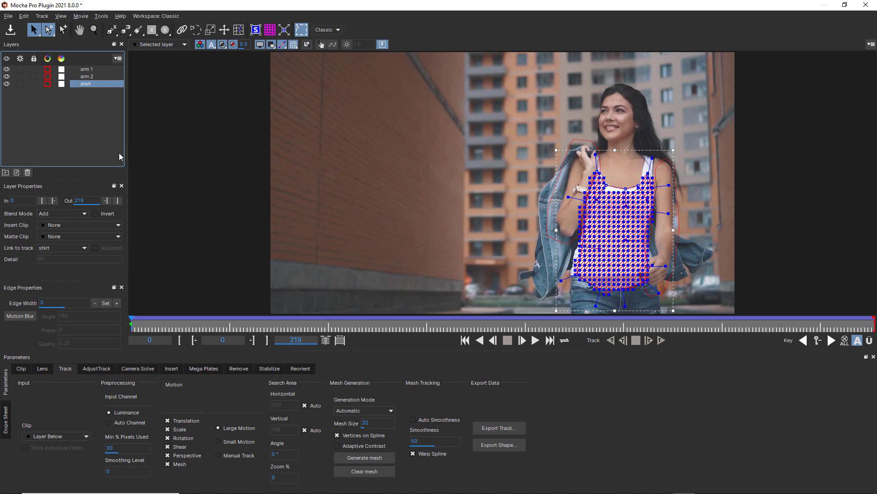
{"action": "key", "text": "ctrl+t"}
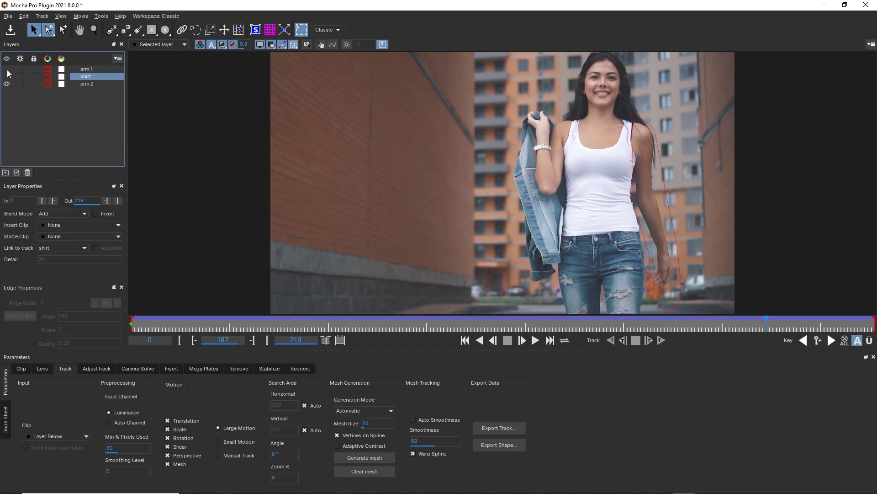
- Hide the arm 1, arm 2 and shirt shapes in the viewer
{"action": "left_click", "coordinate": [6, 69]}
{"action": "left_click", "coordinate": [8, 83]}
{"action": "left_click", "coordinate": [7, 76]}
- Outline the woman's tank top from the neckline down as a closed spline shape
{"action": "left_click", "coordinate": [111, 30]}
{"action": "left_click", "coordinate": [552, 121]}
{"action": "left_click", "coordinate": [601, 116]}
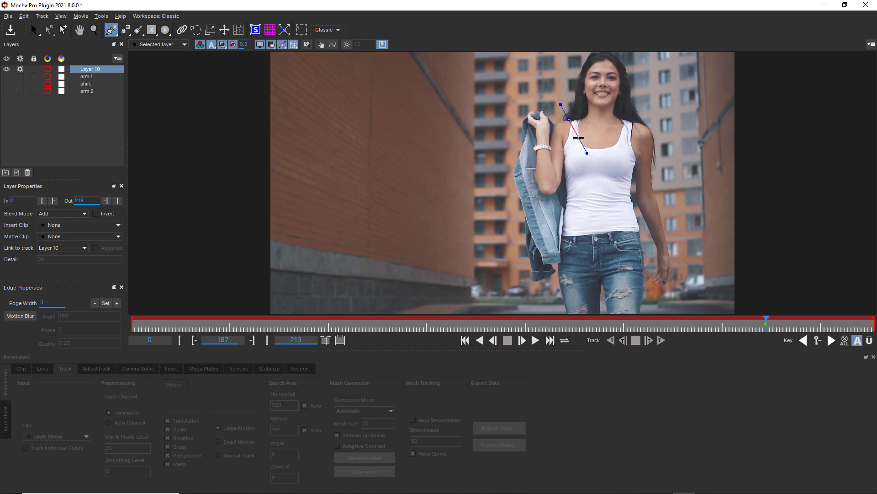
{"action": "left_click", "coordinate": [599, 147]}
{"action": "left_click", "coordinate": [623, 130]}
{"action": "left_click", "coordinate": [634, 130]}
{"action": "left_click", "coordinate": [642, 161]}
{"action": "left_click", "coordinate": [637, 186]}
{"action": "left_click", "coordinate": [646, 217]}
{"action": "left_click", "coordinate": [653, 249]}
{"action": "left_click", "coordinate": [611, 244]}
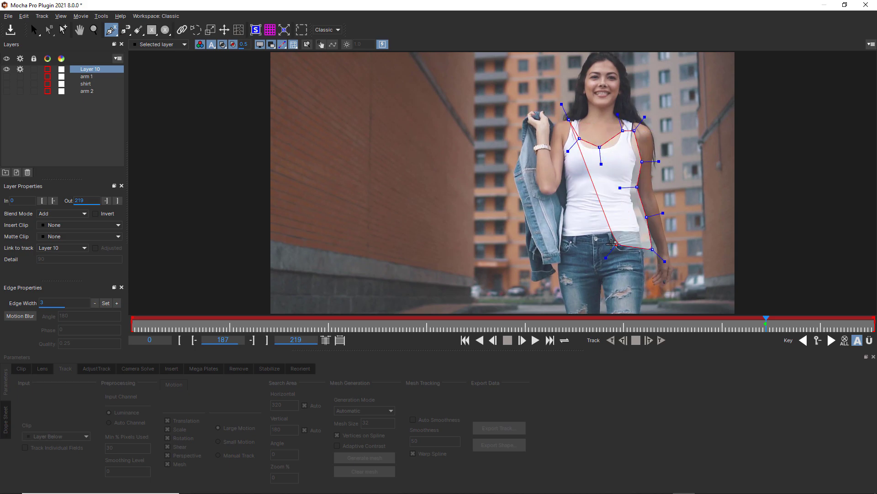
{"action": "left_click", "coordinate": [596, 245]}
{"action": "left_click", "coordinate": [552, 246]}
{"action": "left_click", "coordinate": [556, 215]}
{"action": "left_click", "coordinate": [557, 190]}
{"action": "left_click", "coordinate": [556, 159]}
{"action": "left_click", "coordinate": [560, 138]}
{"action": "right_click", "coordinate": [560, 138]}
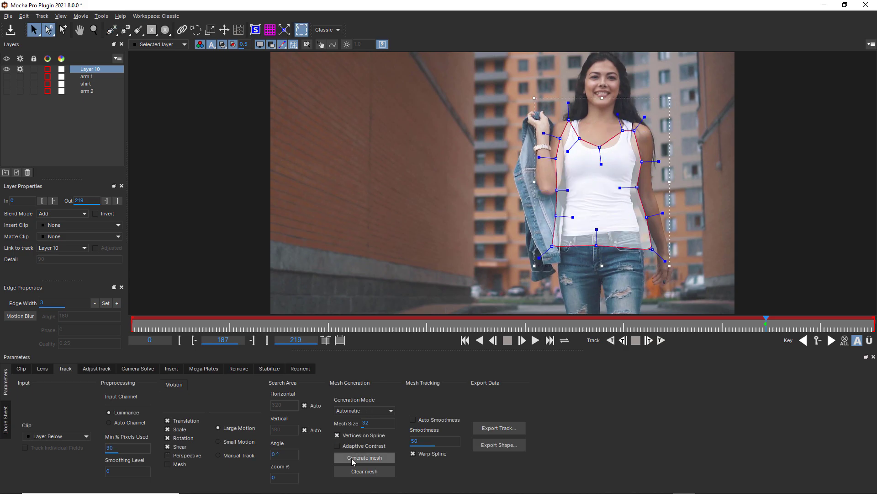
- Give the tank-top shape a uniform mesh, then pull its four edges inward
{"action": "left_click", "coordinate": [361, 410]}
{"action": "left_click", "coordinate": [352, 428]}
{"action": "left_click", "coordinate": [361, 457]}
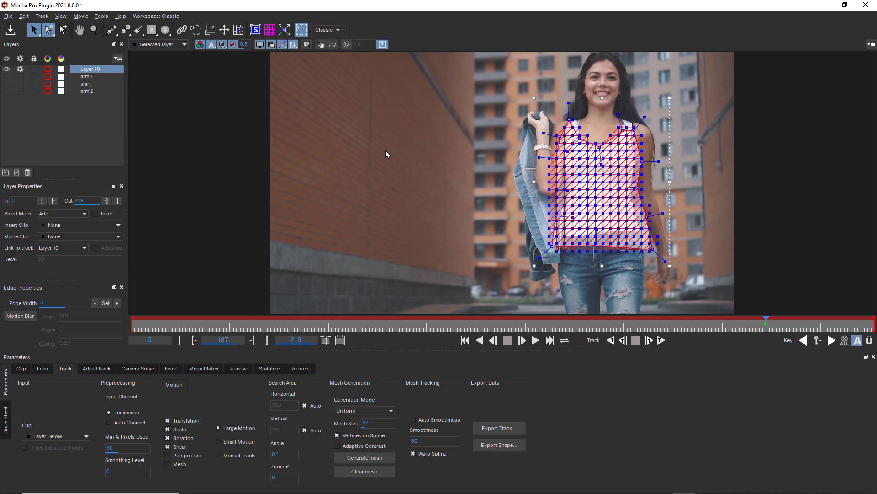
{"action": "left_click", "coordinate": [295, 46]}
{"action": "left_click_drag", "start_coordinate": [669, 185], "coordinate": [652, 184]}
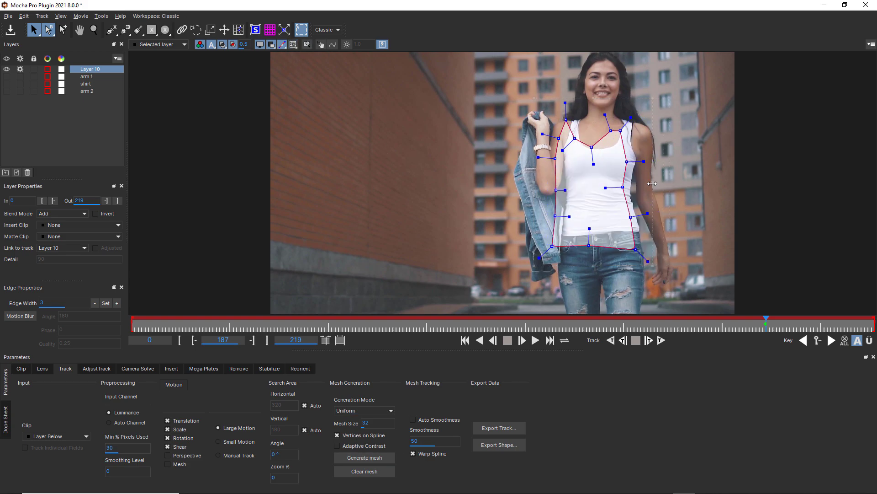
{"action": "left_click_drag", "start_coordinate": [546, 182], "coordinate": [565, 182]}
{"action": "left_click_drag", "start_coordinate": [594, 98], "coordinate": [594, 112]}
{"action": "left_click_drag", "start_coordinate": [601, 265], "coordinate": [602, 252]}
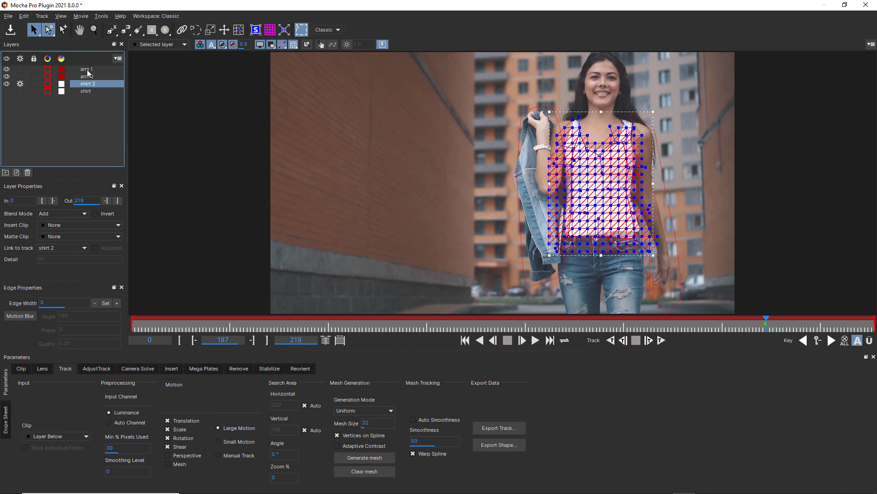
- Select arm 1 and arm 2, track arm 2 backward, and edit the mesh Smoothness value
{"action": "left_click", "coordinate": [87, 69]}
{"action": "left_click", "coordinate": [89, 77]}
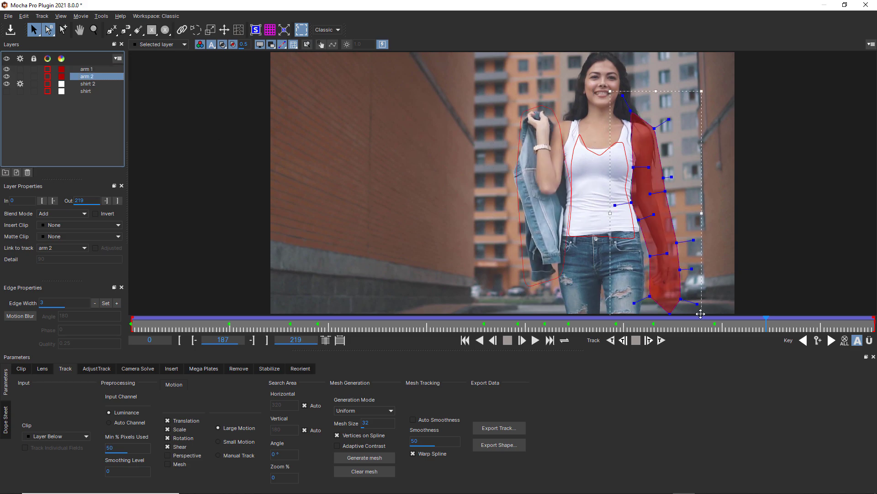
{"action": "key", "text": "shift+z"}
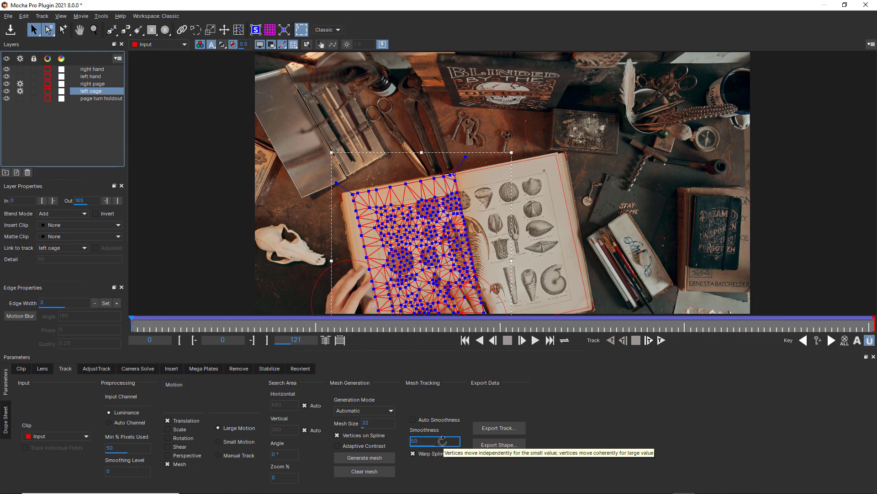
{"action": "left_click", "coordinate": [442, 440]}
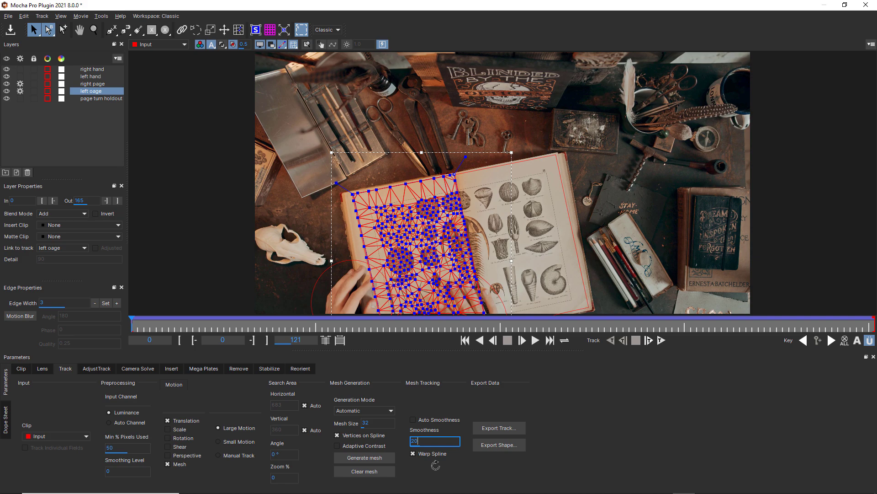
- Set the book mesh Smoothness to 81, raise it to 100, then lower it to about 80
{"action": "type", "text": "81"}
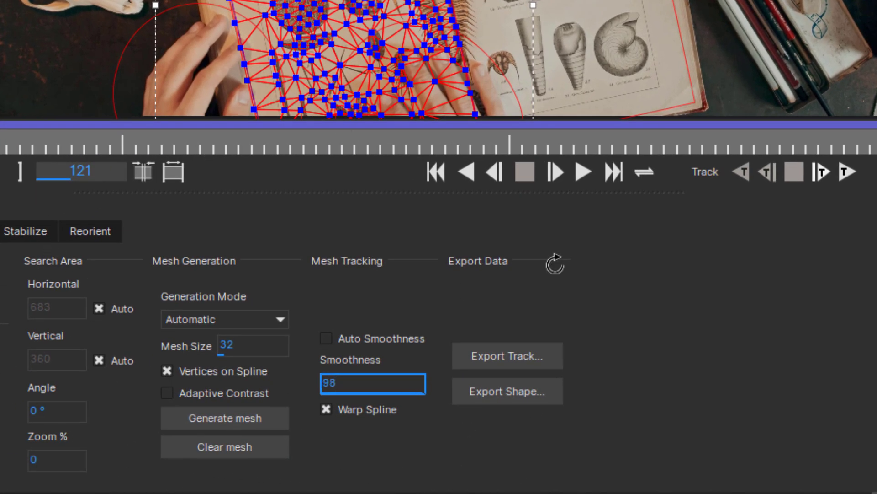
{"action": "left_click_drag", "start_coordinate": [555, 264], "coordinate": [311, 158]}
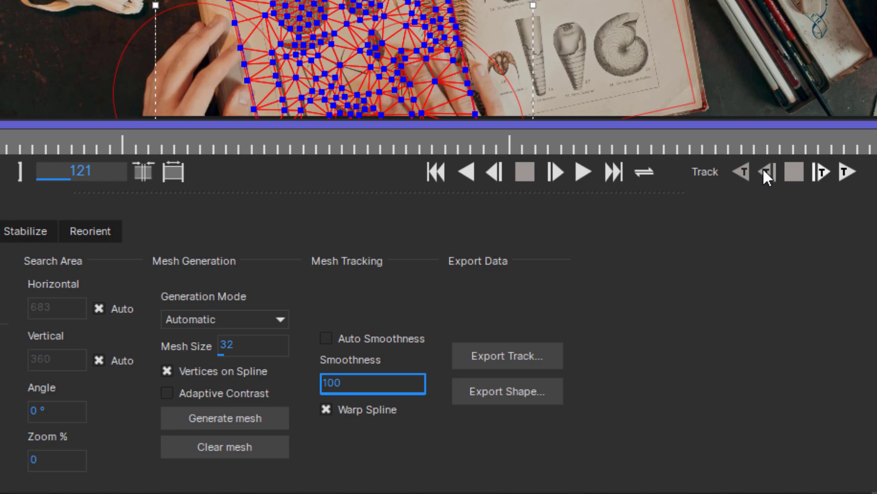
{"action": "left_click_drag", "start_coordinate": [363, 385], "coordinate": [412, 459]}
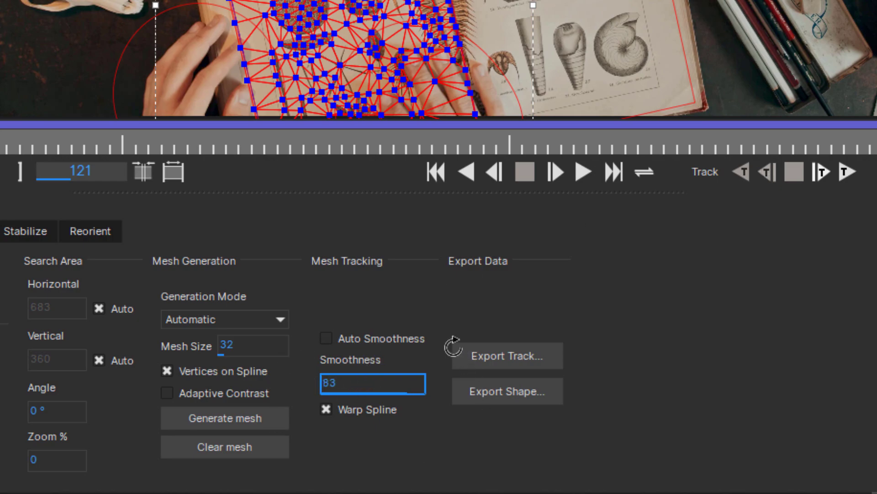
{"action": "left_click_drag", "start_coordinate": [453, 346], "coordinate": [391, 333]}
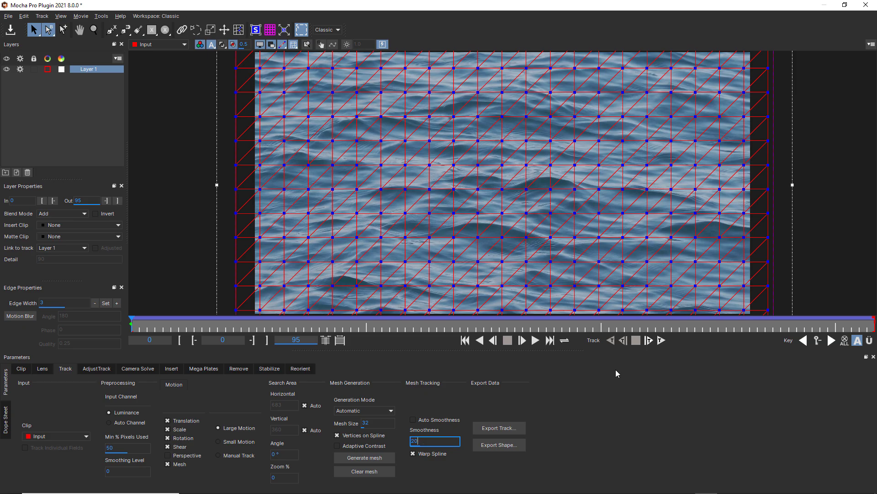
- Track the water mesh forward, lower the face mesh Smoothness to about 45, and regenerate it
{"action": "left_click", "coordinate": [537, 340]}
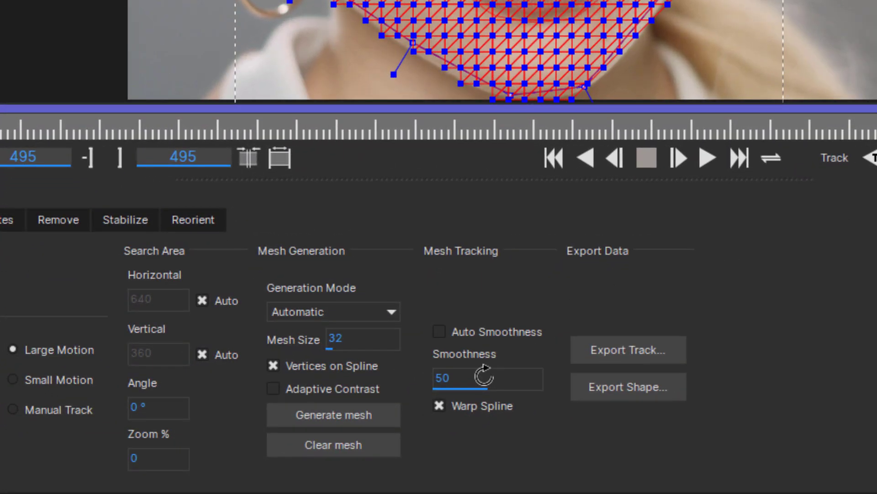
{"action": "left_click_drag", "start_coordinate": [485, 377], "coordinate": [639, 356]}
{"action": "left_click_drag", "start_coordinate": [526, 236], "coordinate": [179, 406]}
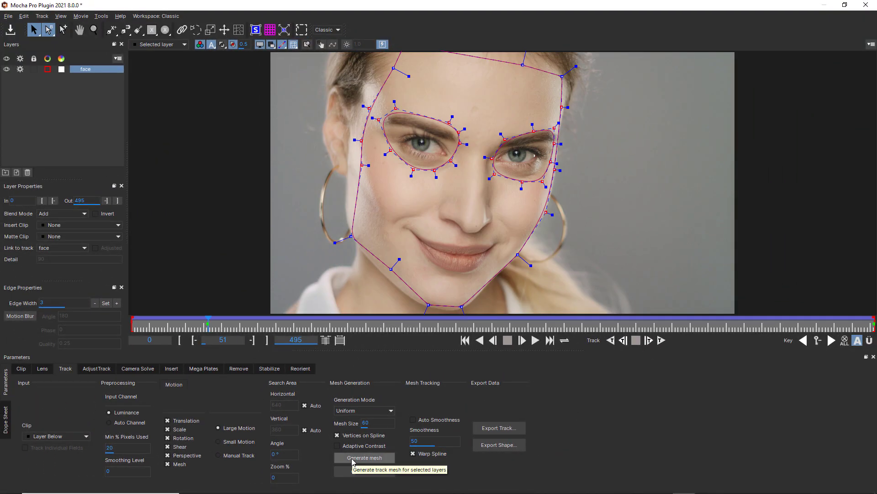
{"action": "left_click", "coordinate": [353, 458]}
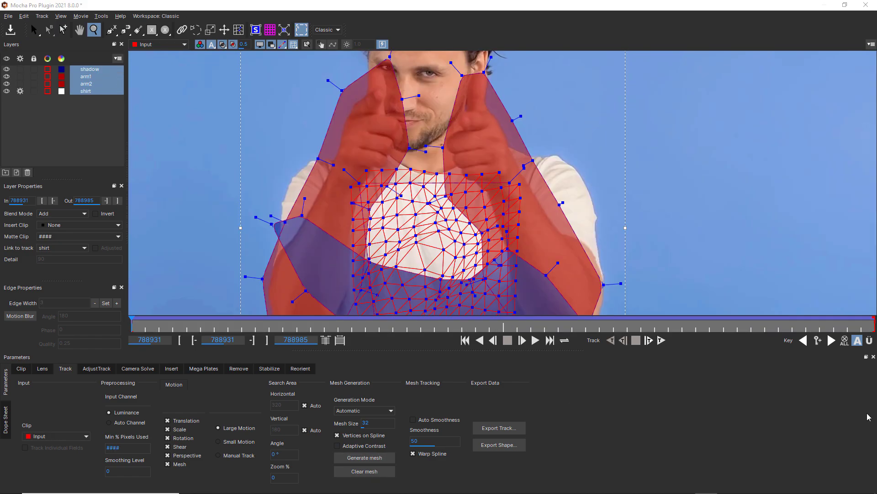
{"action": "left_click", "coordinate": [536, 341]}
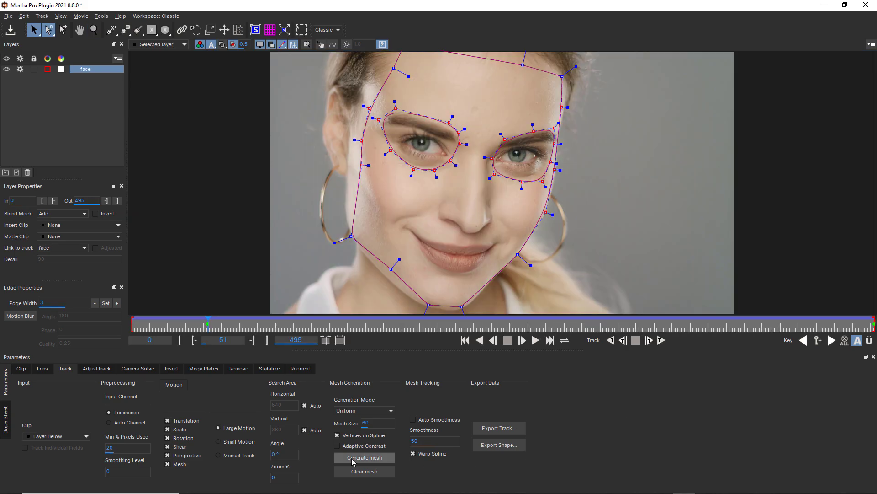
{"action": "left_click", "coordinate": [352, 458]}
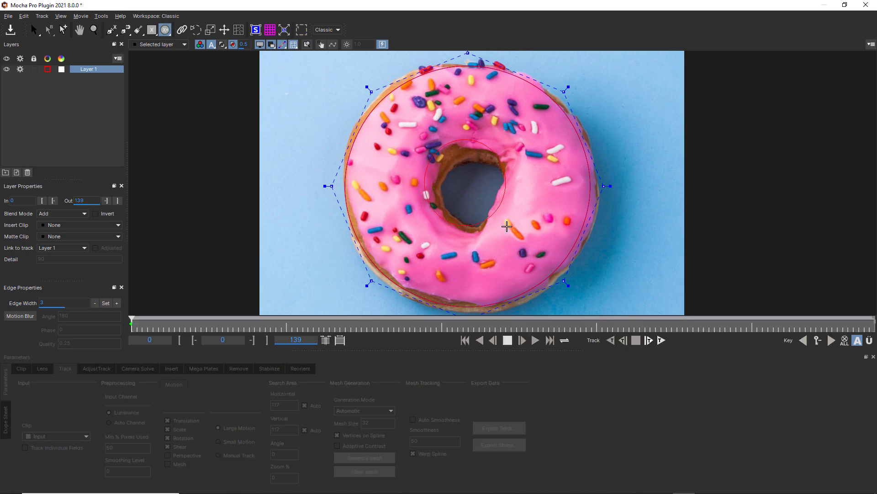
{"action": "left_click_drag", "start_coordinate": [507, 226], "coordinate": [520, 238]}
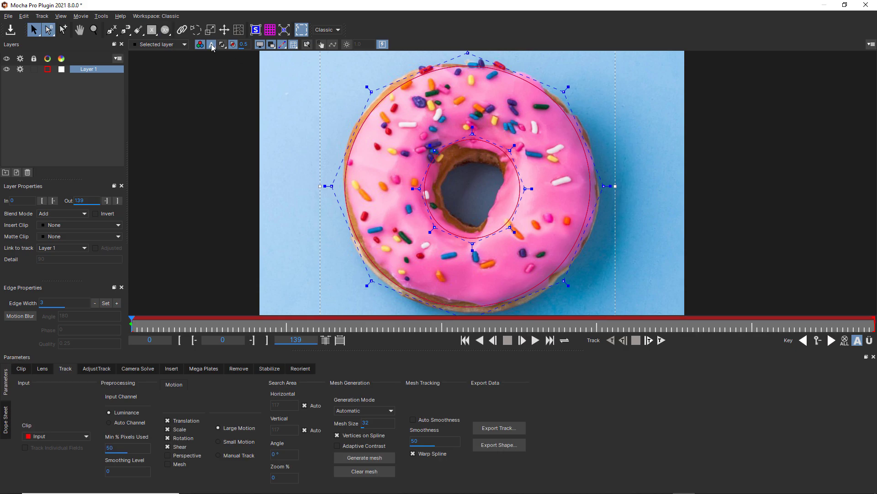
{"action": "left_click", "coordinate": [221, 46]}
{"action": "left_click", "coordinate": [371, 411]}
{"action": "left_click", "coordinate": [361, 427]}
{"action": "left_click", "coordinate": [369, 457]}
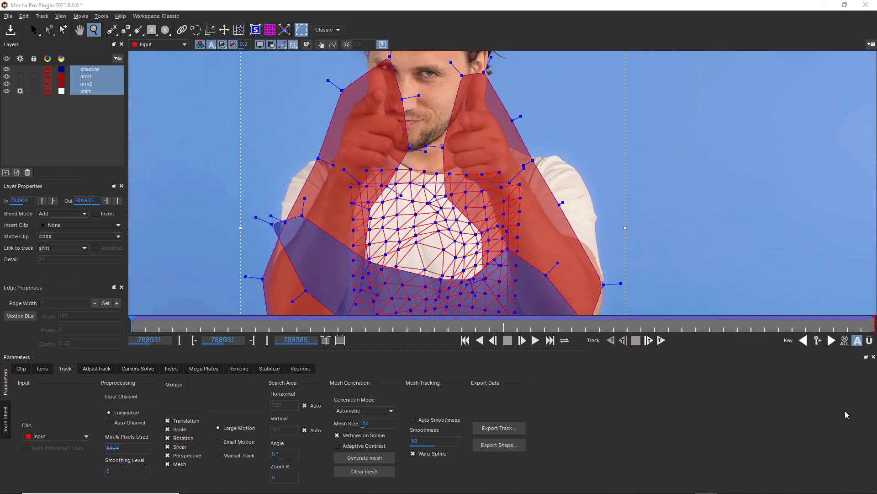
- Play the shirt clip, generate a uniform mesh, and move the shirt layer below arm2
{"action": "left_click", "coordinate": [535, 340]}
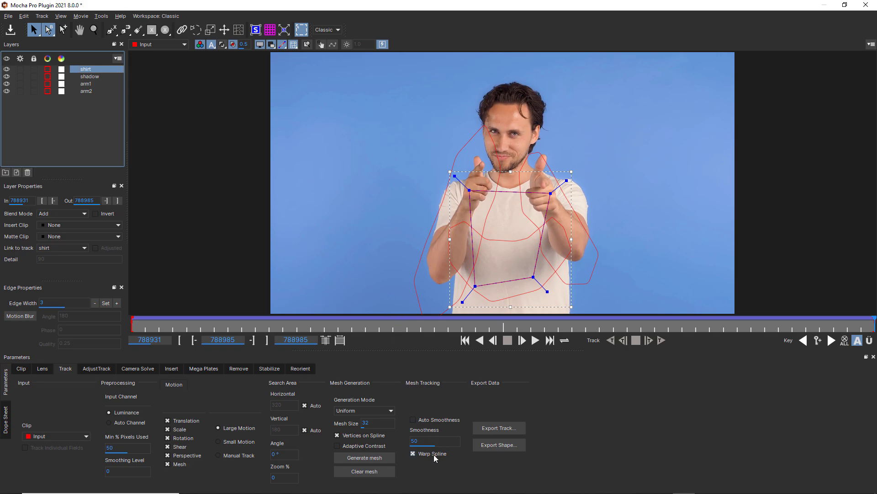
{"action": "left_click", "coordinate": [361, 458]}
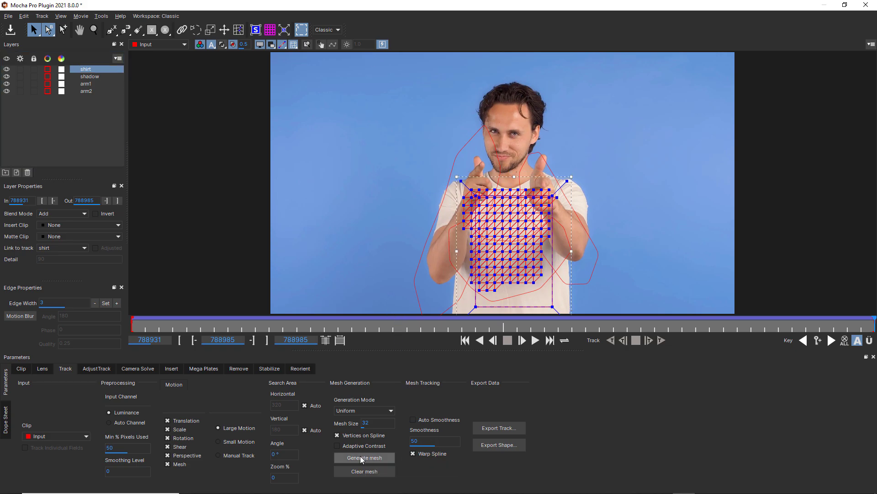
{"action": "left_click_drag", "start_coordinate": [92, 69], "coordinate": [89, 97]}
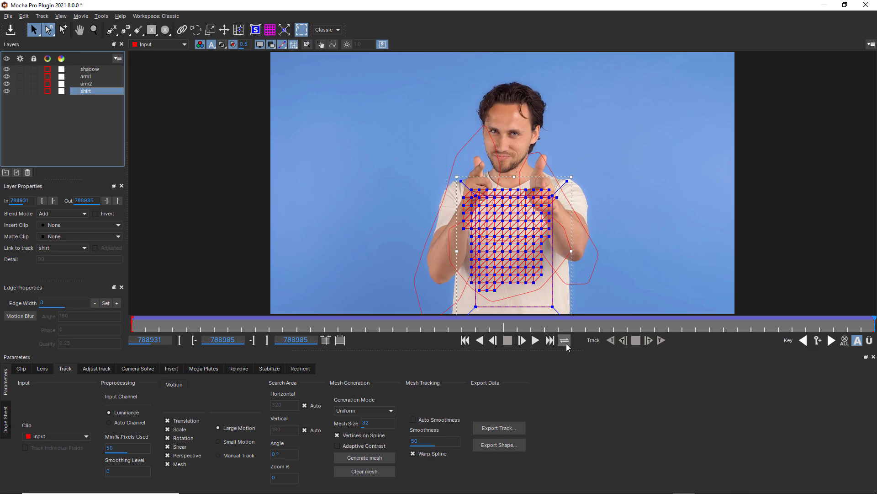
- Track the shirt mesh backward through the clip and play back the result
{"action": "left_click", "coordinate": [610, 341]}
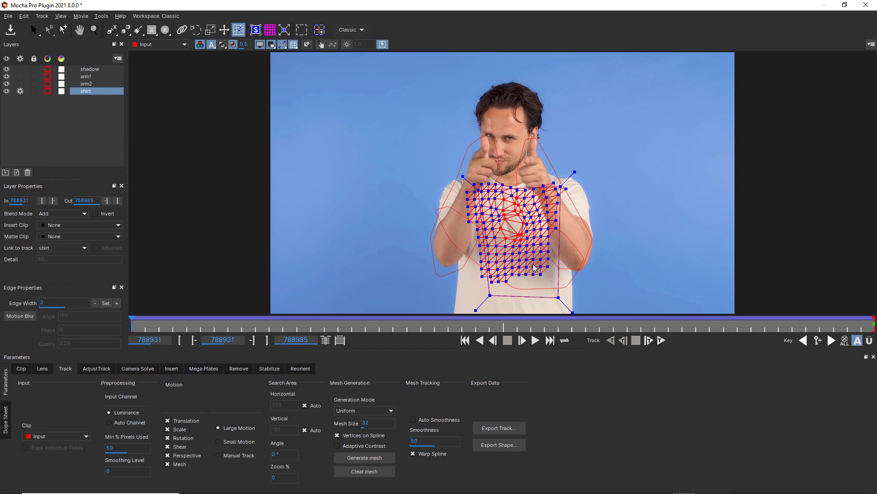
{"action": "key", "text": "space"}
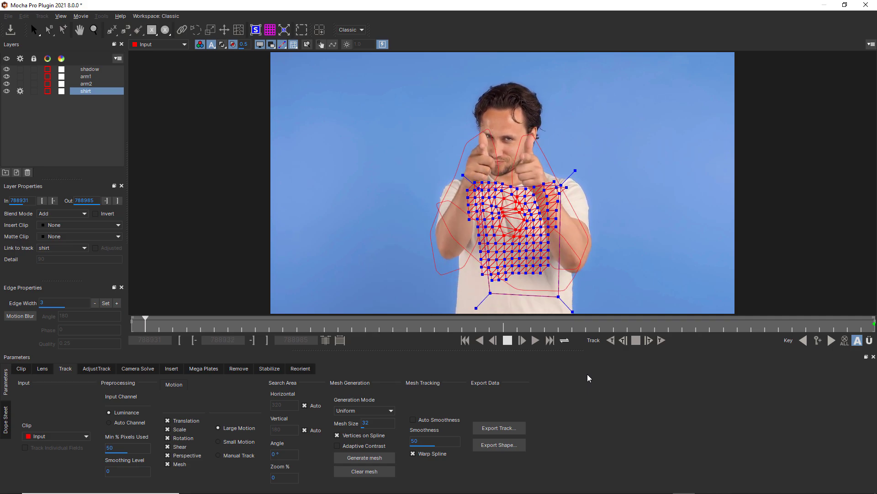
- Stop playback, zoom in on the shirt mesh, and return to the first frame
{"action": "key", "text": "space"}
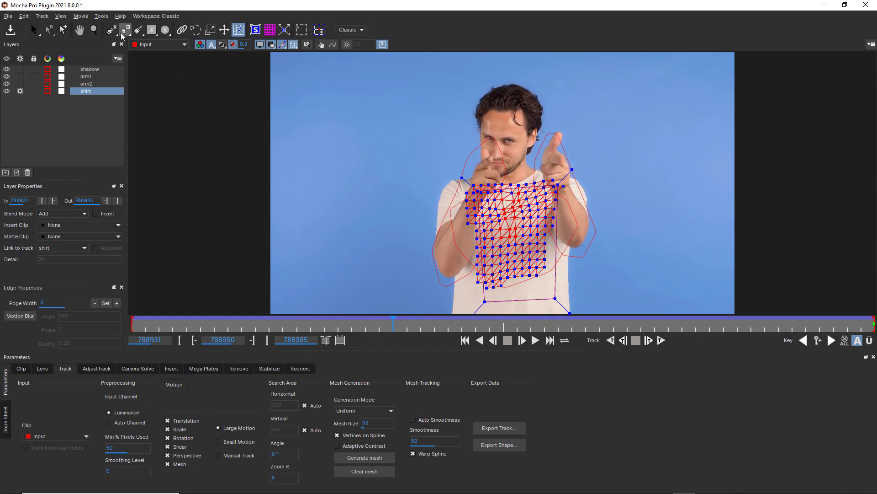
{"action": "left_click", "coordinate": [94, 29]}
{"action": "left_click_drag", "start_coordinate": [520, 265], "coordinate": [309, 93]}
{"action": "left_click_drag", "start_coordinate": [392, 321], "coordinate": [115, 296]}
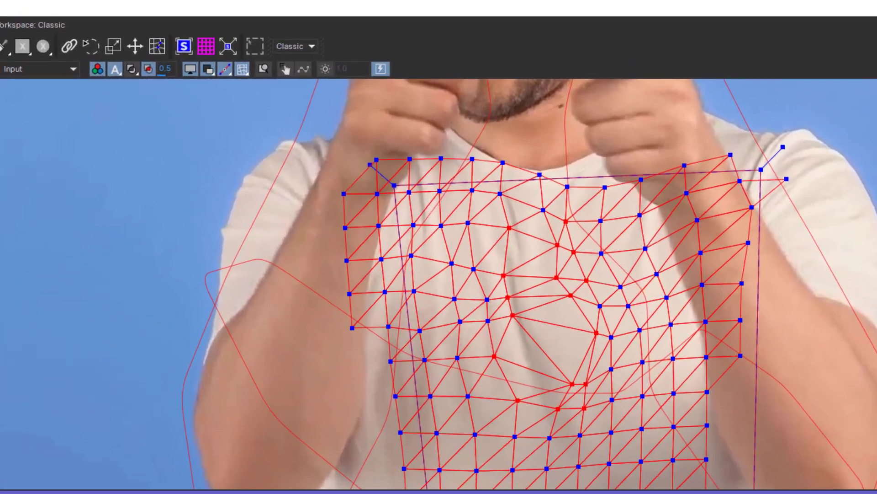
- Nudge three chest vertices slightly down with the mesh tool, then undo the adjustments
{"action": "left_click", "coordinate": [301, 30]}
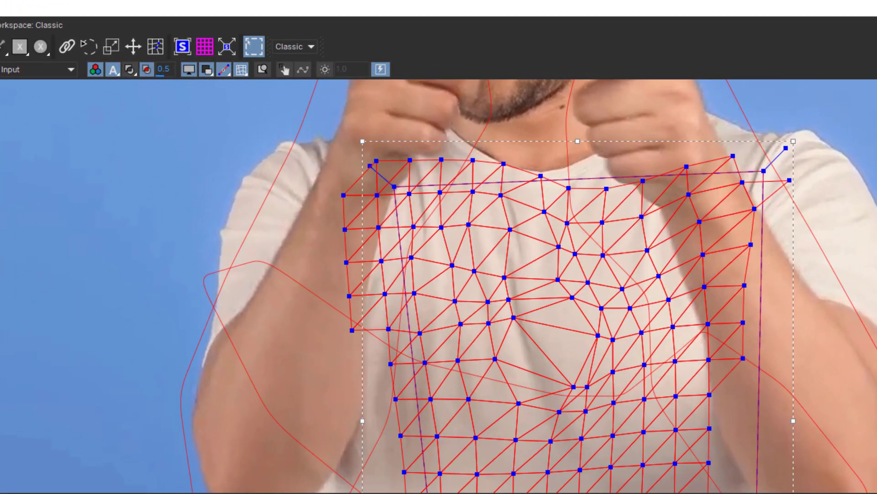
{"action": "left_click", "coordinate": [156, 46]}
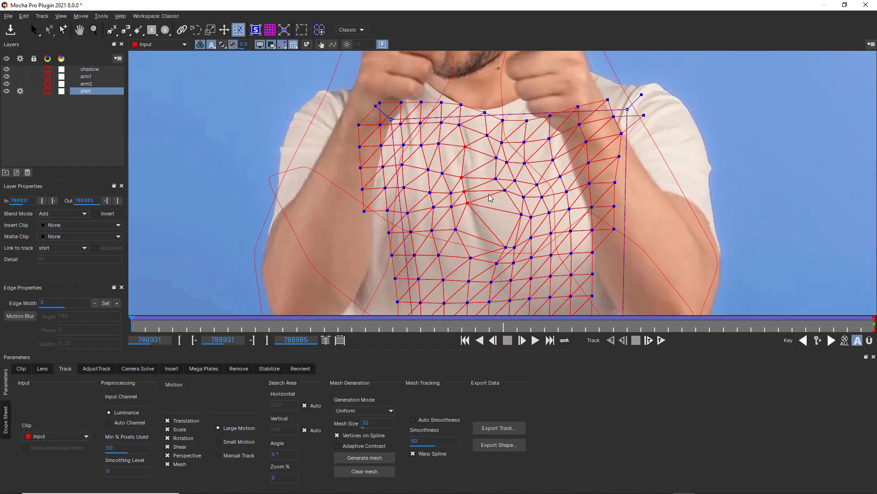
{"action": "left_click_drag", "start_coordinate": [464, 189], "coordinate": [464, 192]}
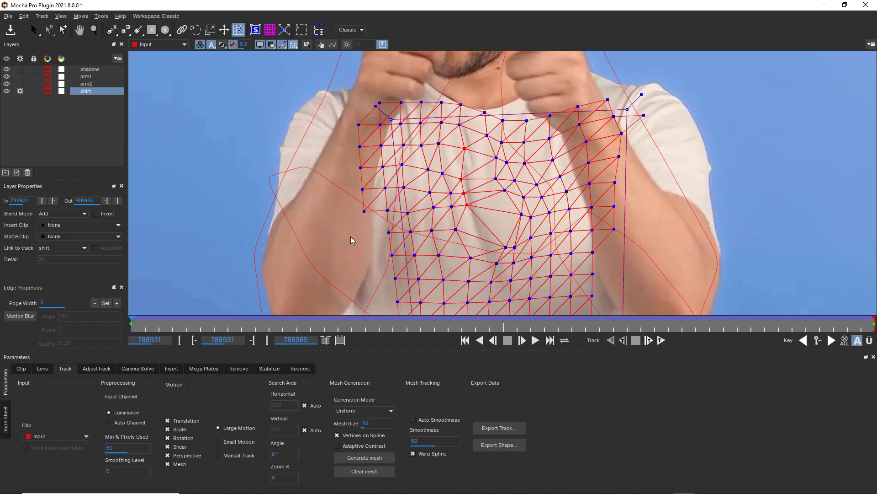
{"action": "left_click_drag", "start_coordinate": [159, 320], "coordinate": [474, 150]}
{"action": "key", "text": "ctrl+z"}
{"action": "key", "text": "ctrl+z"}
{"action": "key", "text": "ctrl+z"}
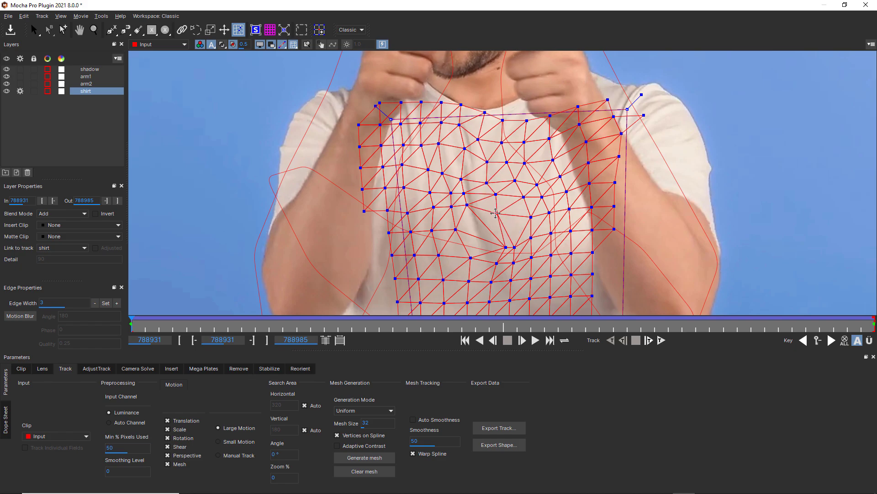
{"action": "key", "text": "ctrl+z"}
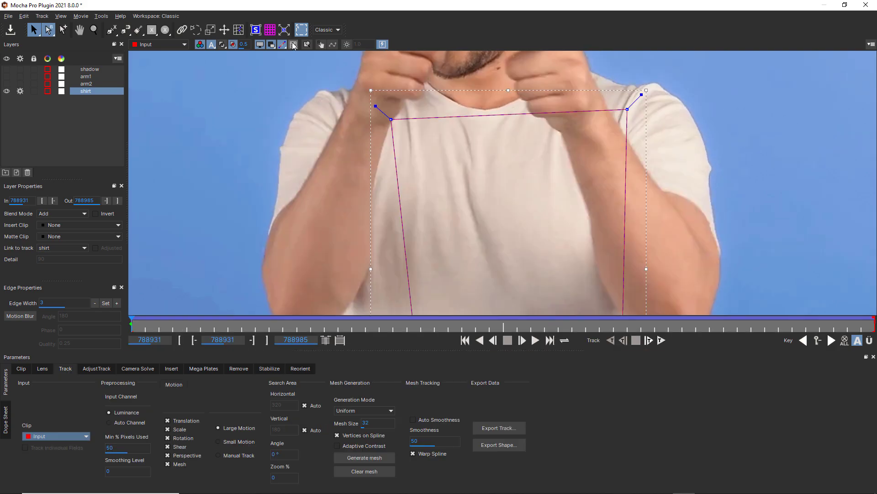
- Show the shirt mesh, enable mesh point editing, and bring up the Stabilize settings
{"action": "left_click", "coordinate": [293, 43]}
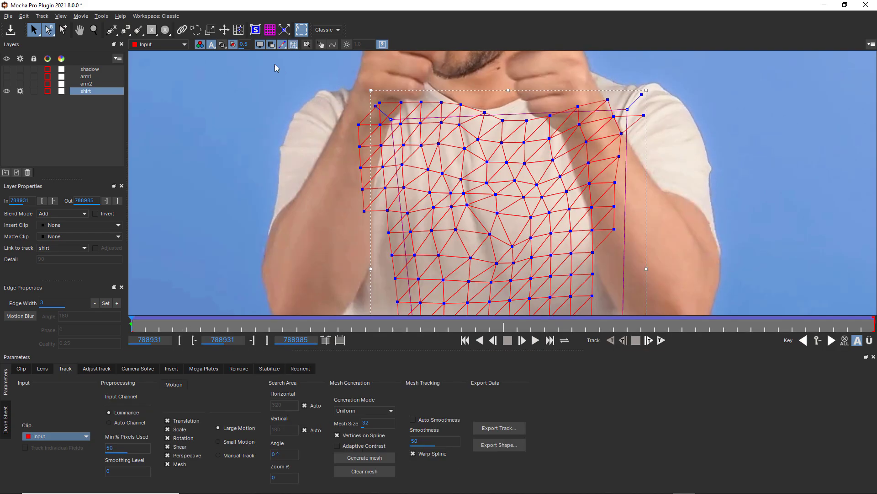
{"action": "left_click", "coordinate": [239, 31]}
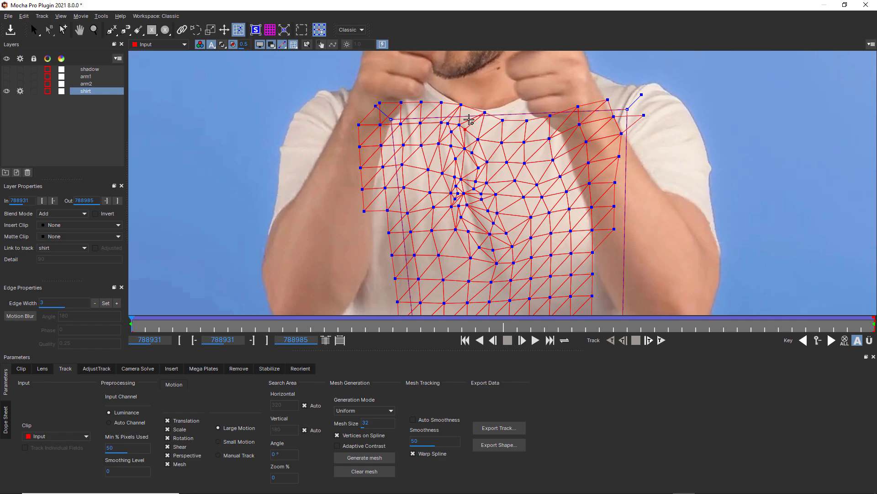
{"action": "left_click", "coordinate": [273, 369]}
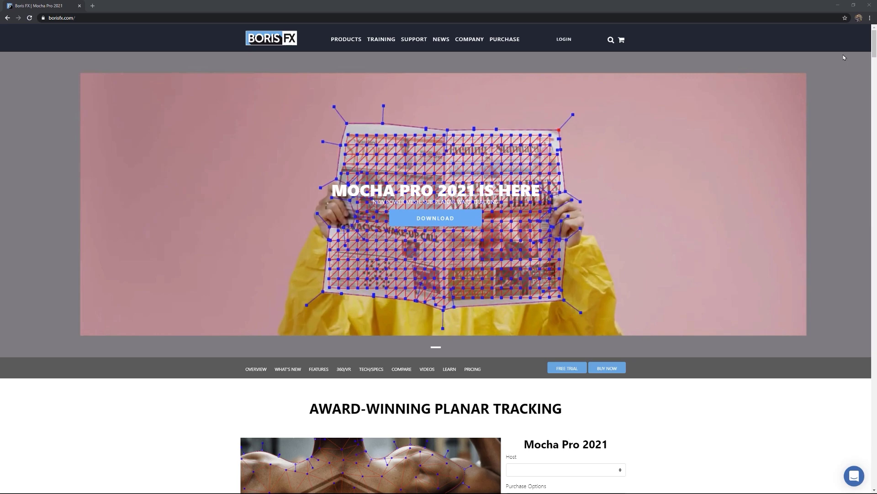
- On the Mocha Pro 2021 form, choose Host Plug-in: OFX and view the Purchase Options
{"action": "scroll", "coordinate": [874, 55], "scroll_direction": "down", "scroll_amount": 2}
{"action": "scroll", "coordinate": [874, 54], "scroll_direction": "down", "scroll_amount": 3}
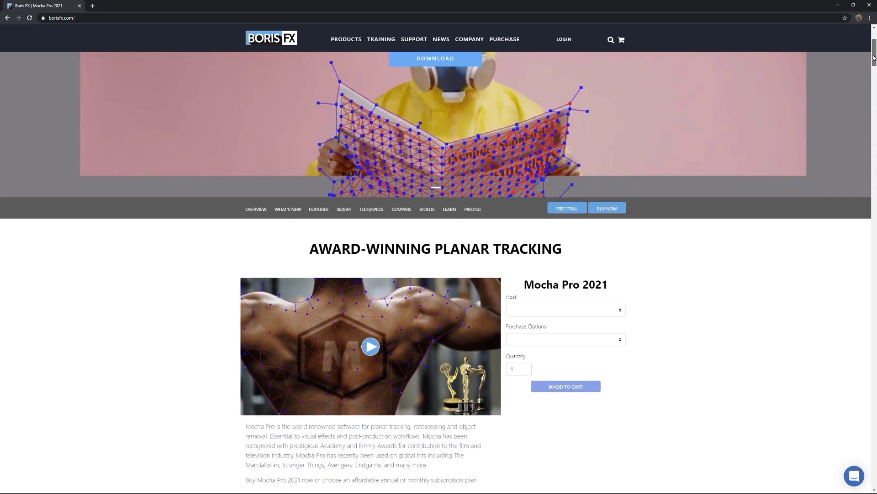
{"action": "left_click", "coordinate": [620, 245]}
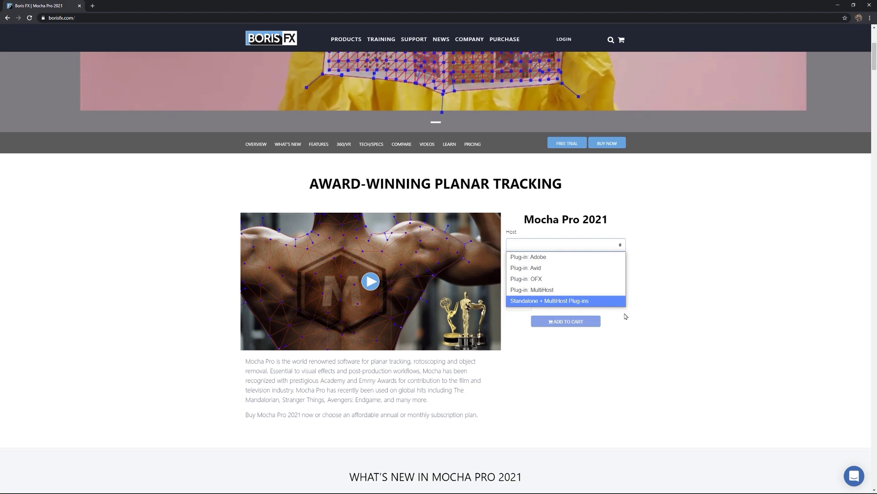
{"action": "key", "text": "Up"}
{"action": "key", "text": "Up"}
{"action": "key", "text": "Return"}
{"action": "left_click", "coordinate": [619, 278]}
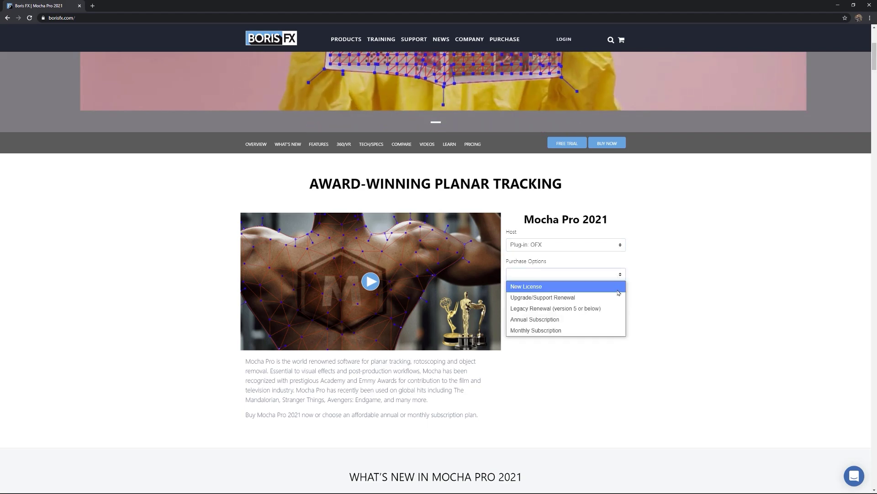